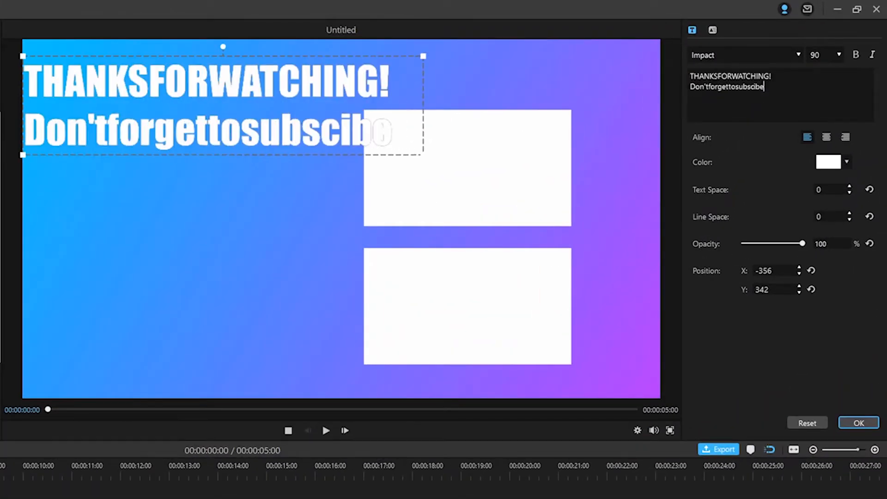
Replace the two placeholder title lines with "THANKS FOR WATCHING!" and "Don't forget to subscibe".
left_click(718, 76)
left_click(732, 77)
left_click(709, 87)
left_click(729, 87)
key("BackSpace")
Change the title text's font to Yu Gothic UI Semibold.
left_click(799, 56)
scroll(769, 152, "down", 3)
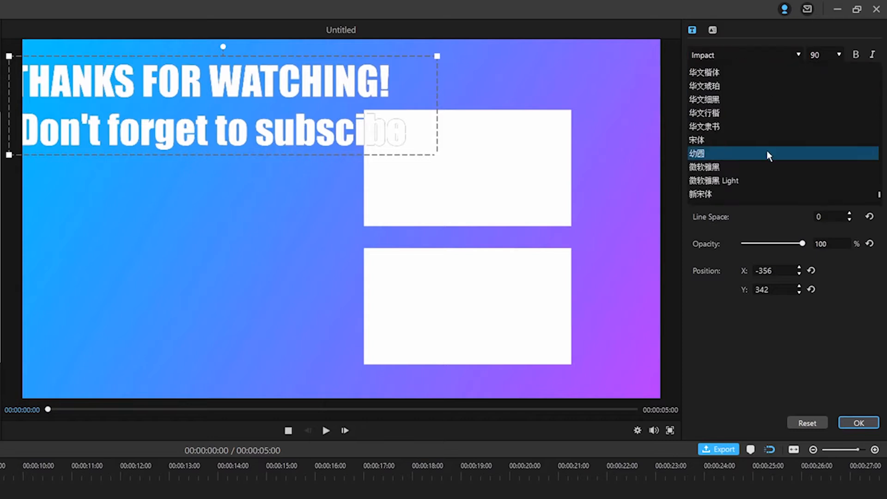
scroll(768, 152, "up", 4)
left_click(767, 154)
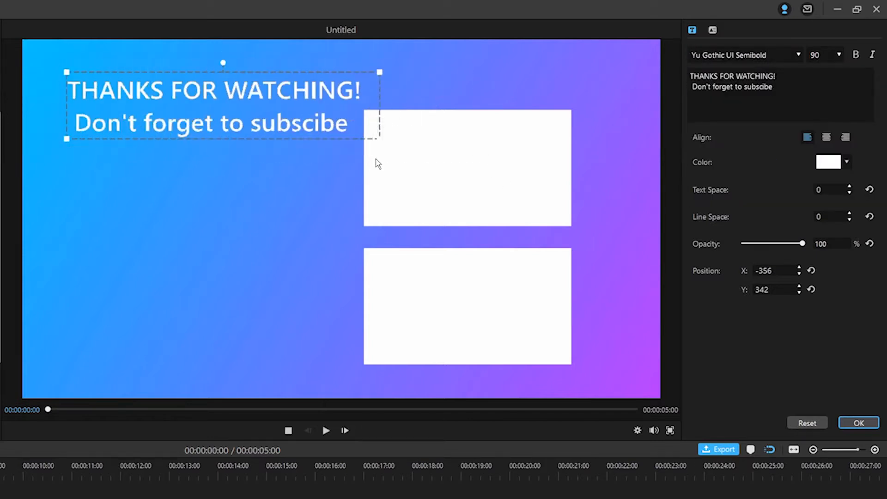
Color the title text orange and enlarge its text box slightly in the upper-left of the frame.
left_click(847, 162)
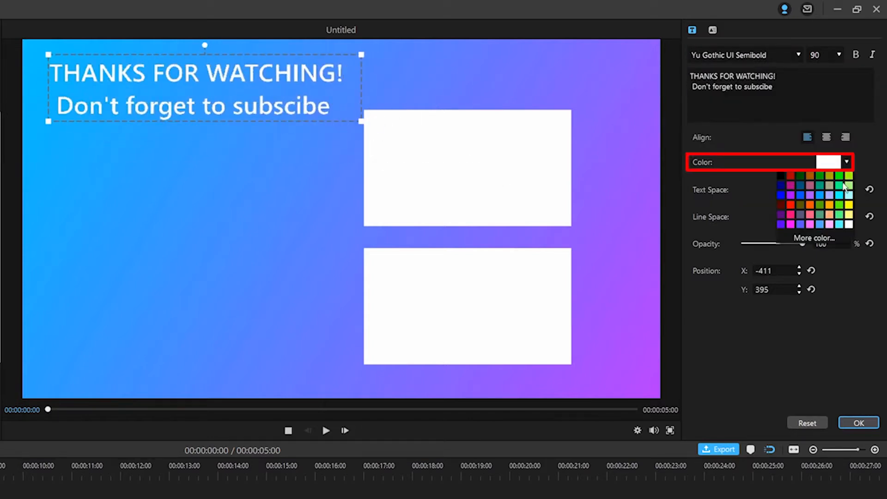
left_click(831, 205)
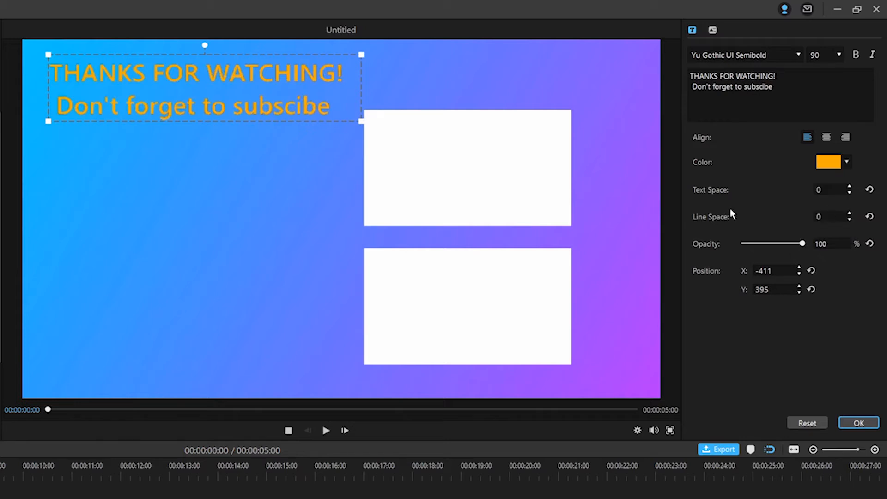
left_click_drag(363, 121, 375, 123)
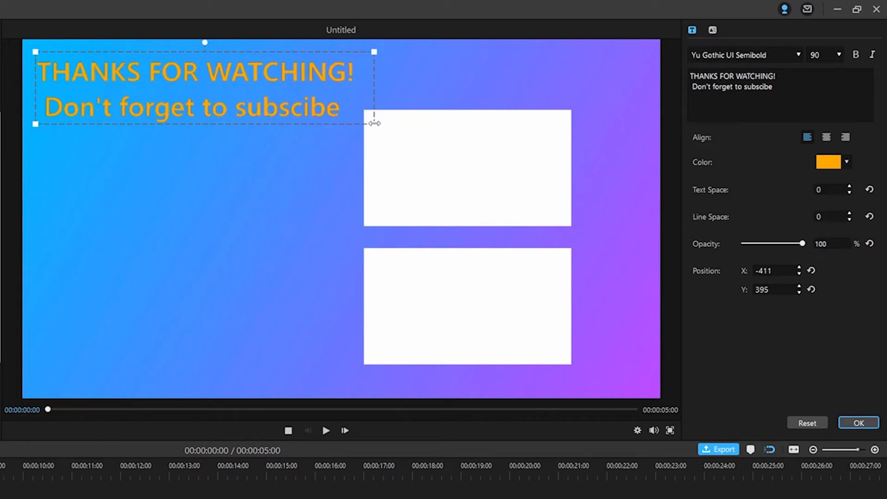
Apply the Style14 text style and the Wipe Up animation to the title text.
left_click(712, 31)
left_click(716, 296)
left_click(780, 296)
left_click(843, 296)
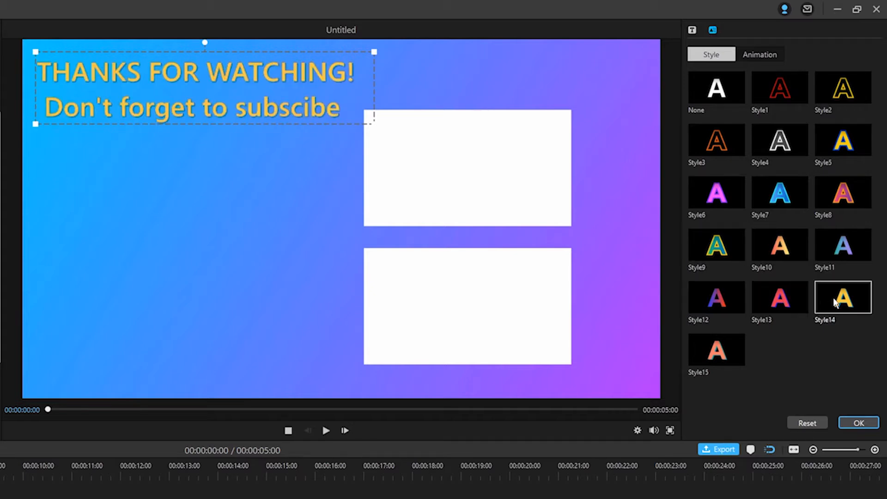
left_click(763, 53)
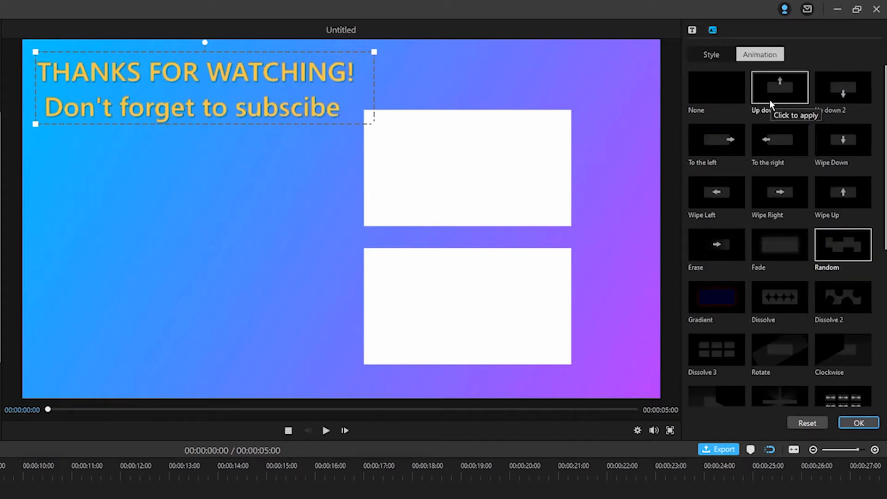
left_click(843, 192)
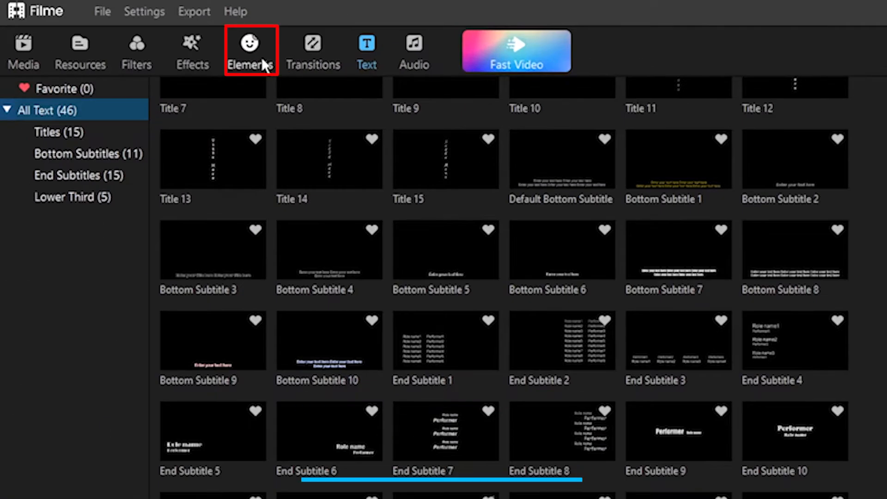
Add the Arrow 5 element on the track above the title, starting at the beginning of the timeline, and preview it.
left_click(106, 24)
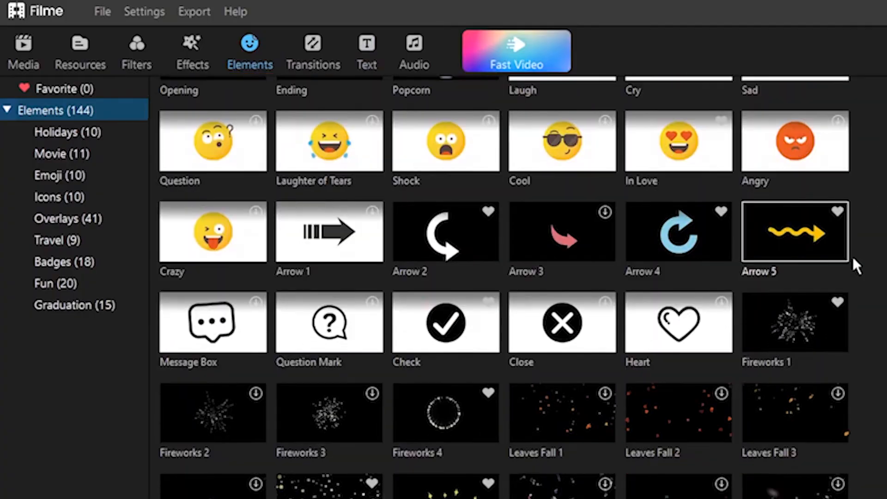
left_click_drag(795, 236, 25, 352)
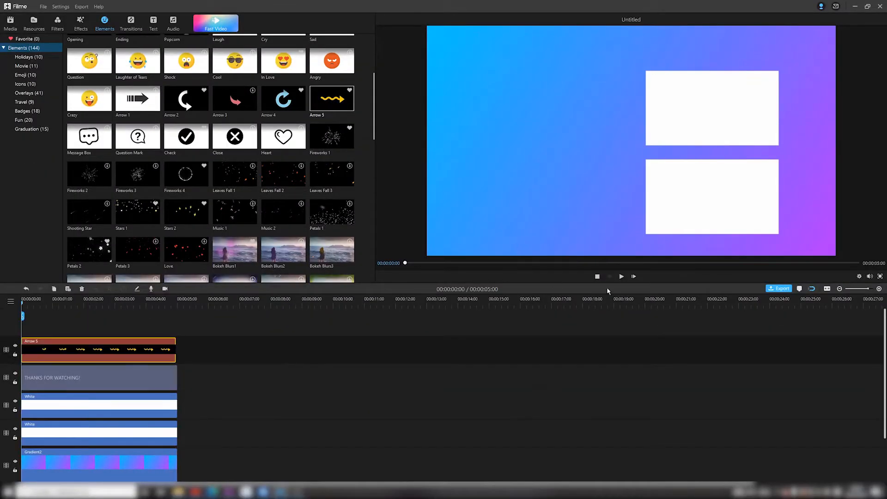
left_click(621, 277)
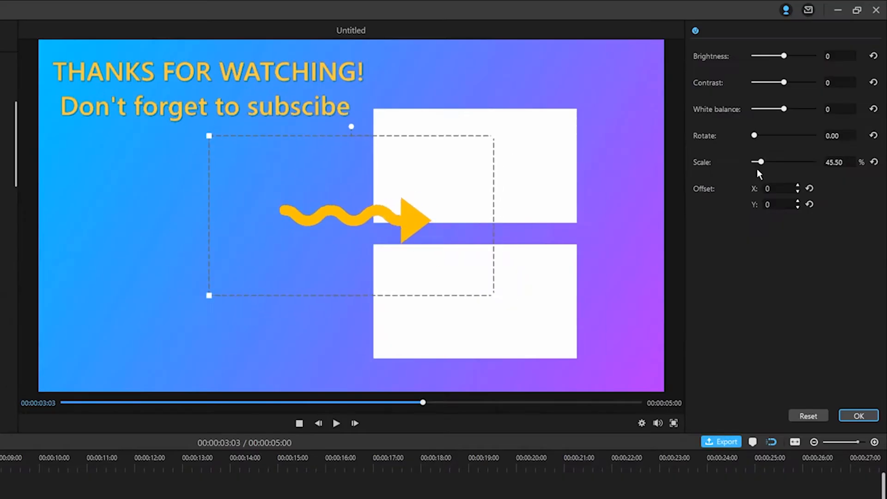
Shrink and rotate the arrow so it points down-left, and place it just below the subscribe text line.
left_click_drag(759, 173, 774, 136)
left_click_drag(364, 216, 222, 162)
left_click(858, 416)
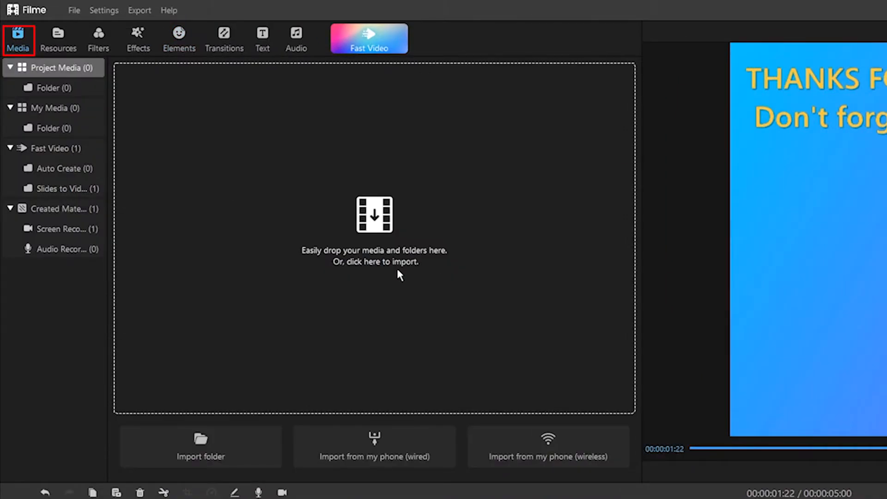
Import the image "pic" and place it on a new track above the arrow, starting at the beginning of the timeline.
left_click(232, 160)
left_click(202, 102)
left_click(610, 403)
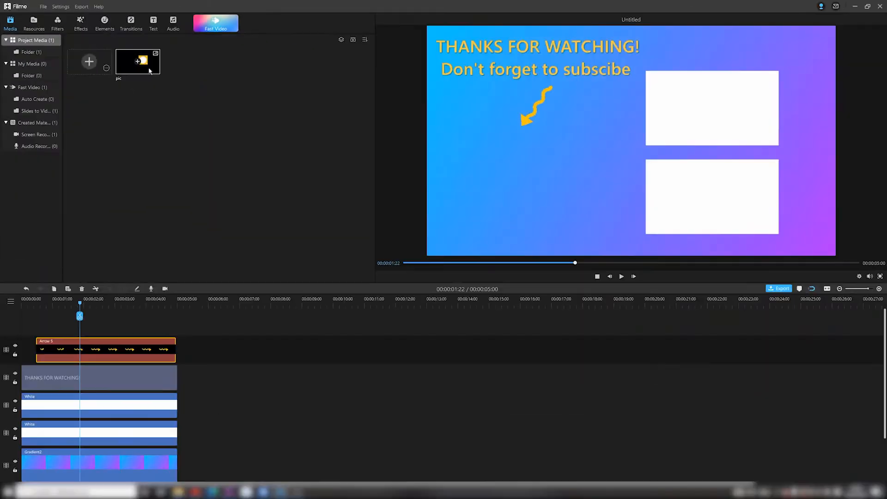
left_click_drag(47, 334, 22, 342)
Position the circle image below the arrow with an offset of X -795 and Y -227, keeping its scale at 100%.
left_click_drag(809, 106, 810, 111)
left_click_drag(574, 113, 457, 176)
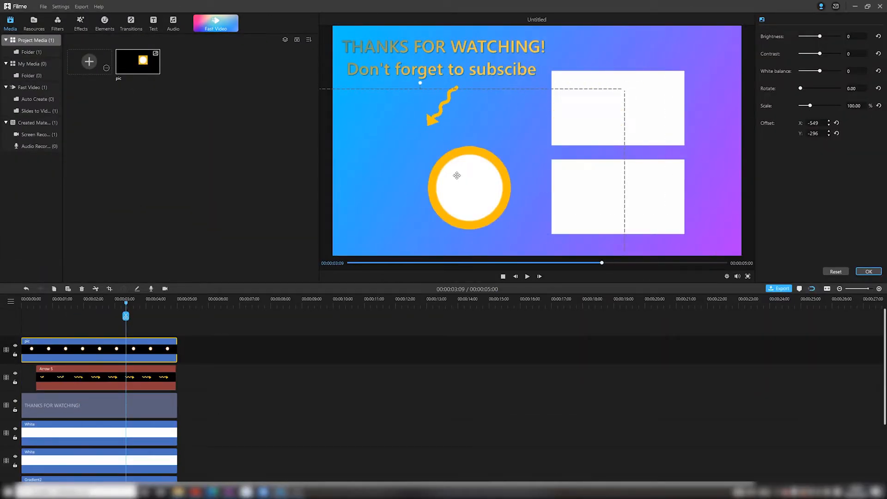
key("Tab")
type("-227")
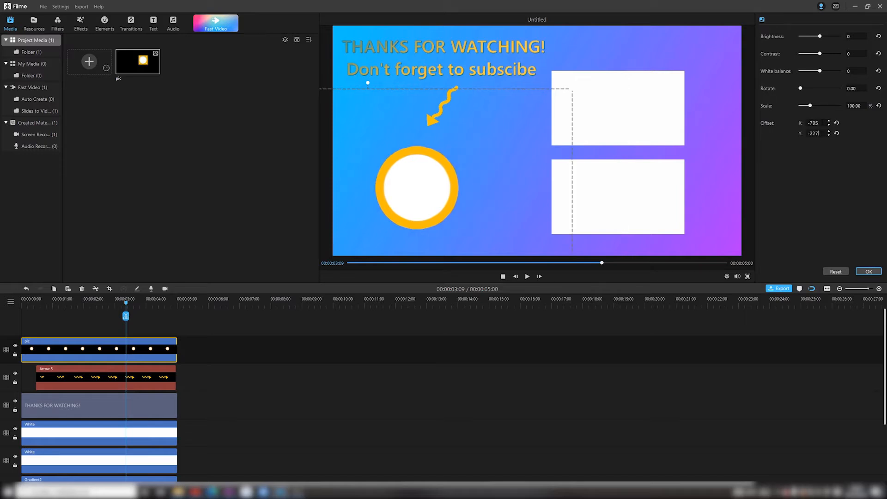
left_click(827, 190)
left_click(868, 275)
Preview the timing and trim the start of the pic clip to about the one-second mark.
left_click(597, 276)
left_click(622, 277)
left_click(621, 278)
left_click_drag(23, 349, 53, 348)
left_click(621, 277)
left_click(621, 277)
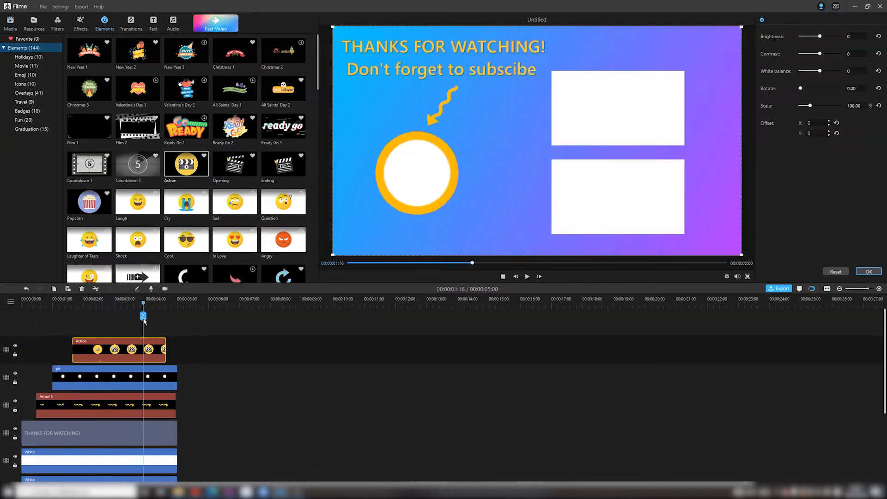
Scale the Action element to 27.30% and move it to the frame's lower-right corner at X 836, Y -458.
left_click_drag(812, 106, 805, 107)
left_click_drag(543, 135, 729, 227)
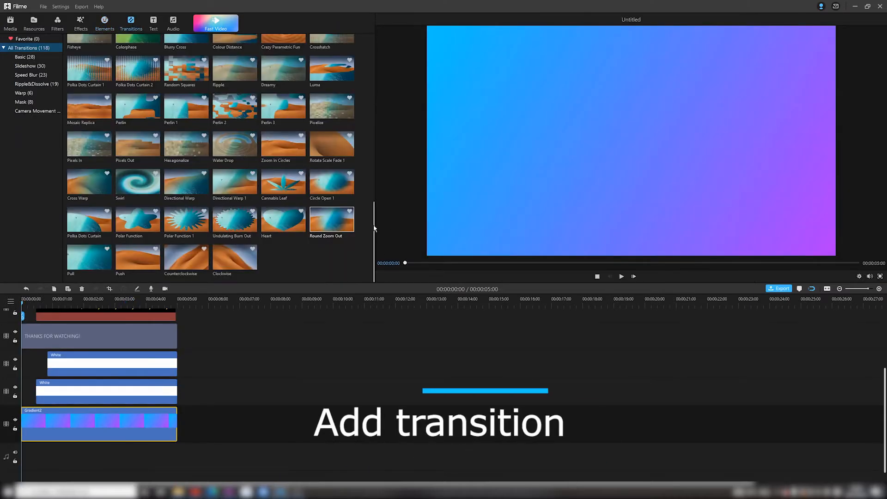
Add the Circle Crop transition at the start of the Gradient2 background clip, shorten it to under one second and preview it.
left_click_drag(374, 228, 377, 45)
left_click(235, 87)
left_click(621, 276)
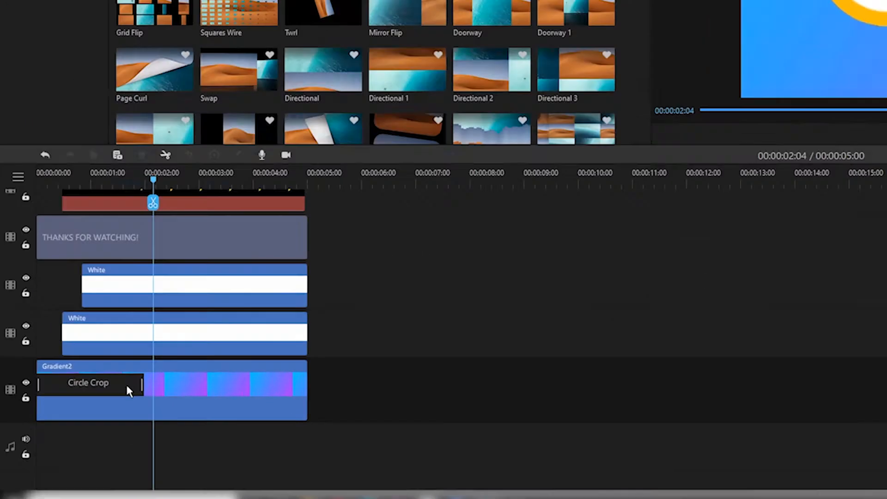
left_click(81, 420)
left_click_drag(83, 420, 47, 420)
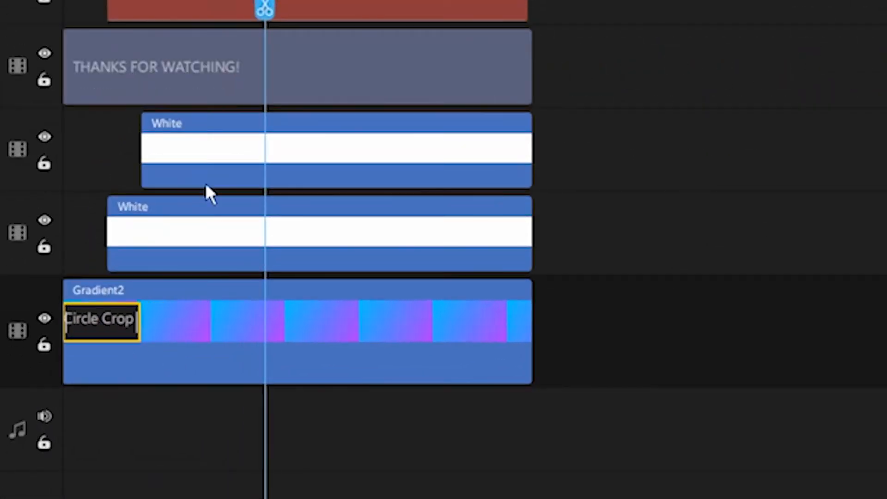
left_click(22, 302)
left_click(622, 276)
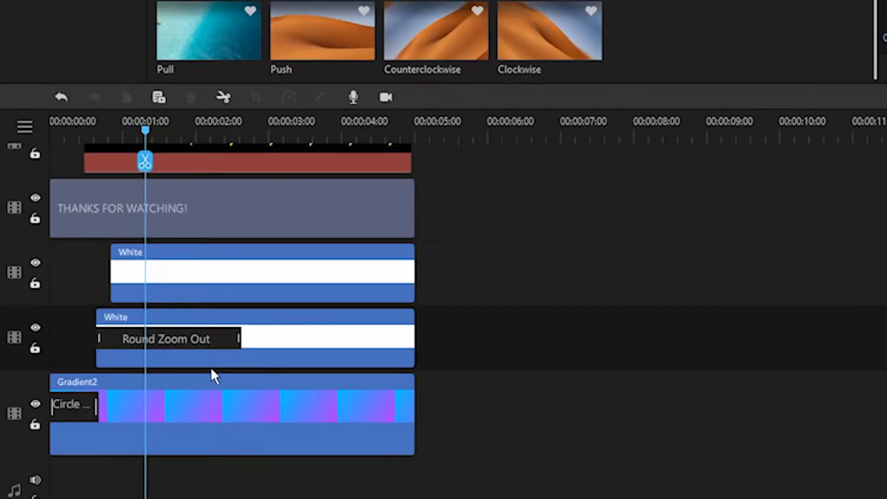
Shorten the Round Zoom Out transition at the start of the lower White clip.
right_click(97, 395)
left_click(105, 395)
left_click_drag(105, 396, 57, 397)
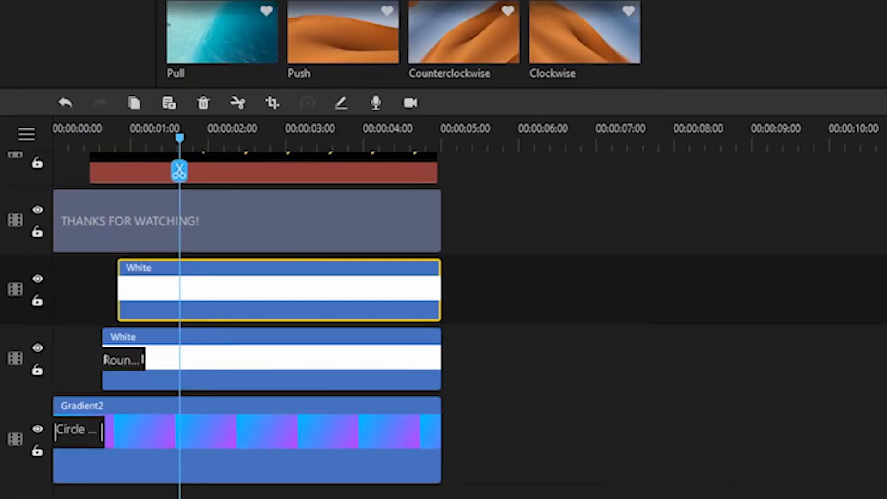
Add a Round Zoom Out transition to the start of the upper White clip, shorten it and preview the animation.
left_click_drag(343, 5, 145, 279)
left_click(267, 275)
left_click_drag(268, 275, 151, 283)
left_click(55, 122)
left_click(621, 277)
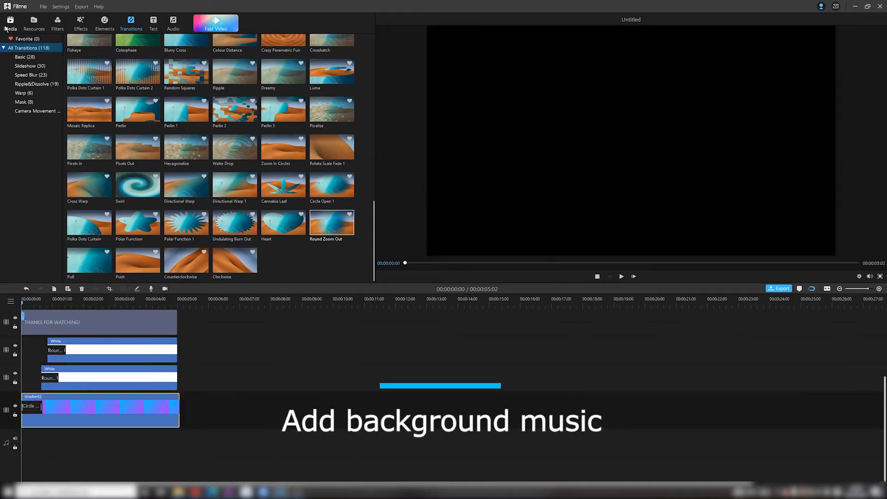
Import the "music" audio file and add it to the timeline as background music.
left_click(10, 22)
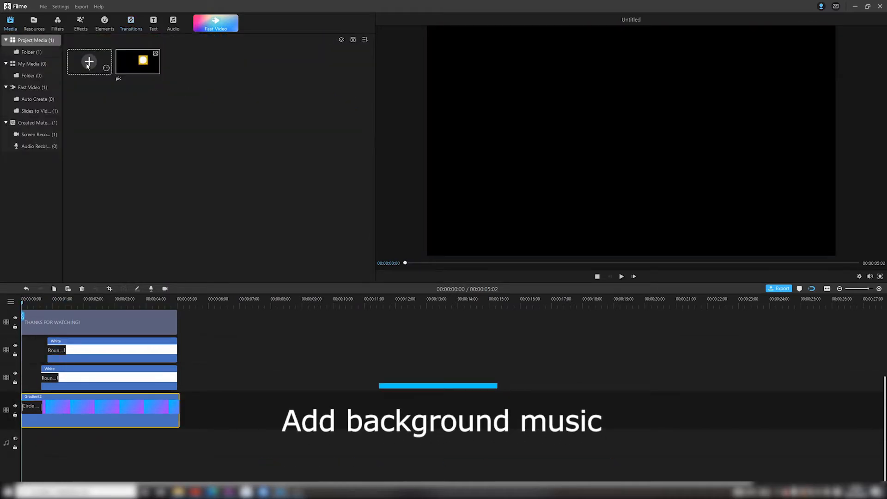
left_click(87, 66)
left_click(83, 53)
left_click(356, 237)
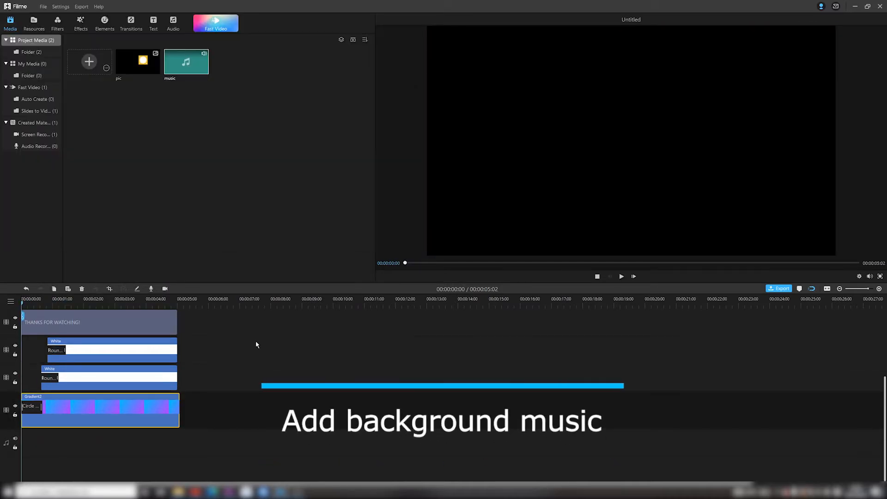
left_click(192, 66)
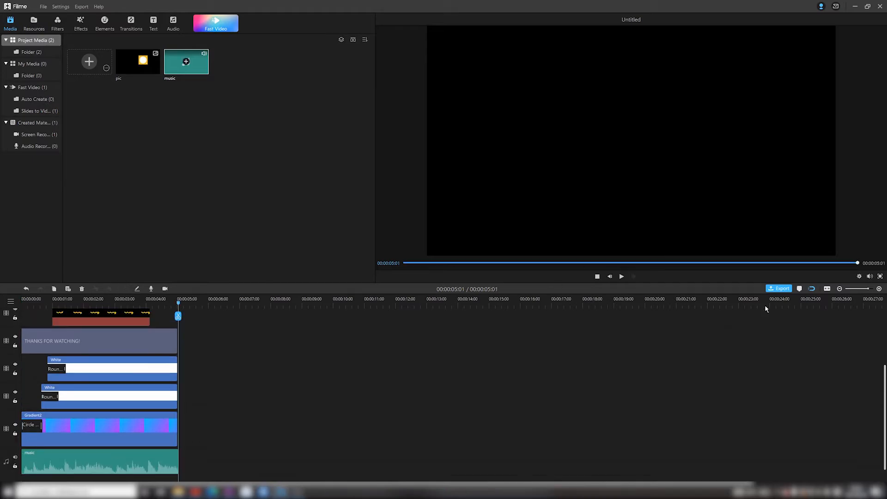
Export the end screen, and export the combined video as an MP4 named "How to add end screen" in Standard quality.
left_click(783, 289)
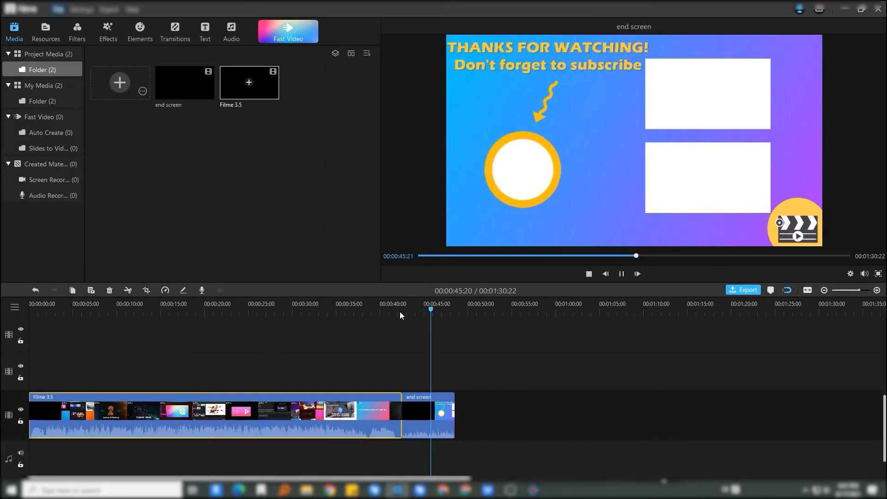
left_click(744, 290)
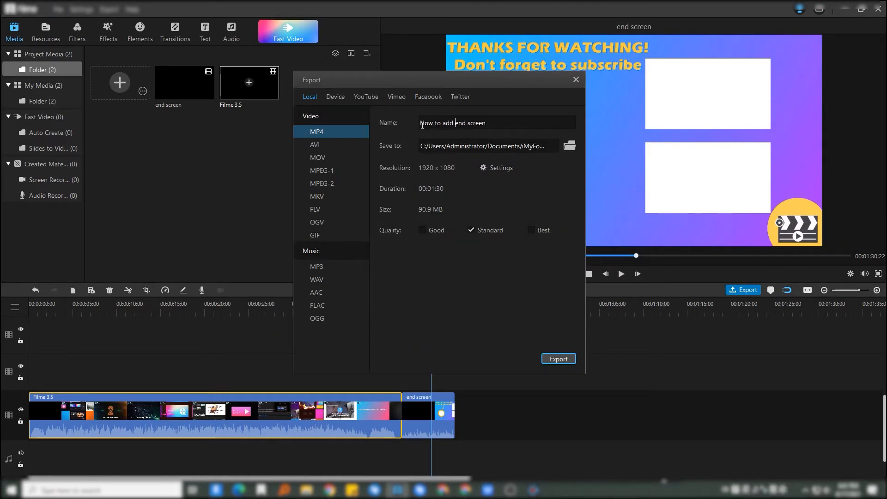
left_click(559, 359)
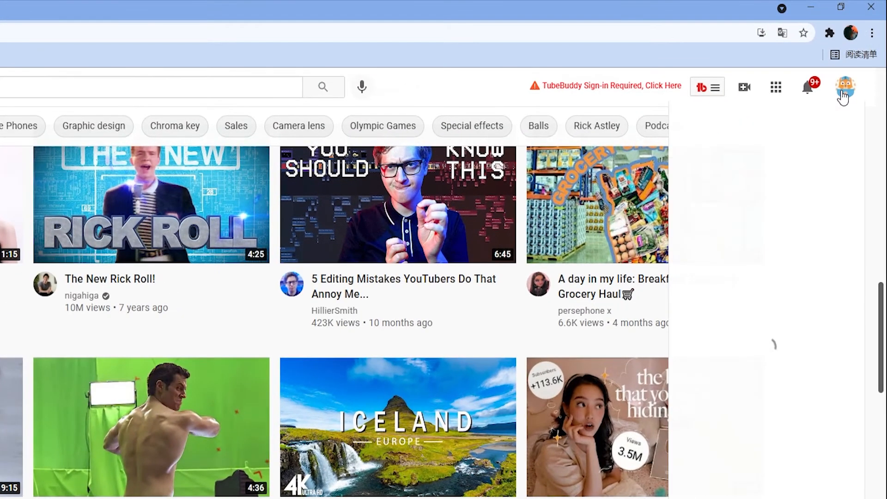
Switch to YouTube Studio and open the details of the draft video "How to add end screen" from the channel content.
left_click(857, 64)
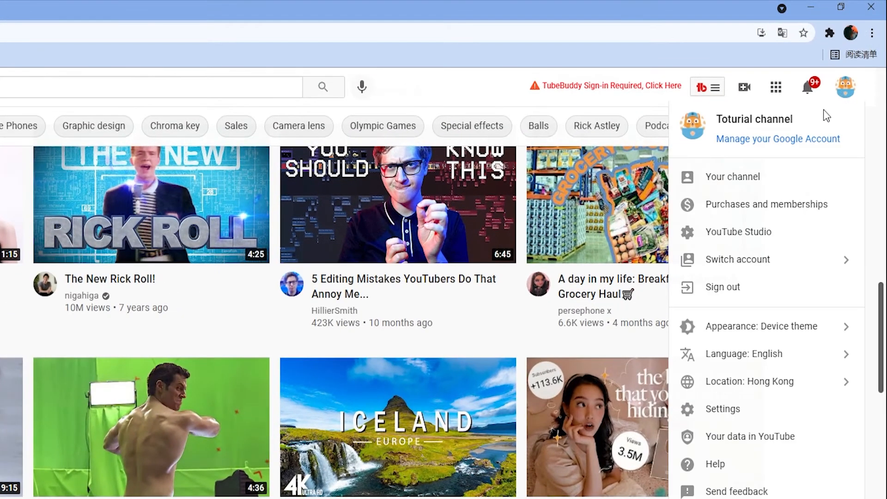
left_click(759, 234)
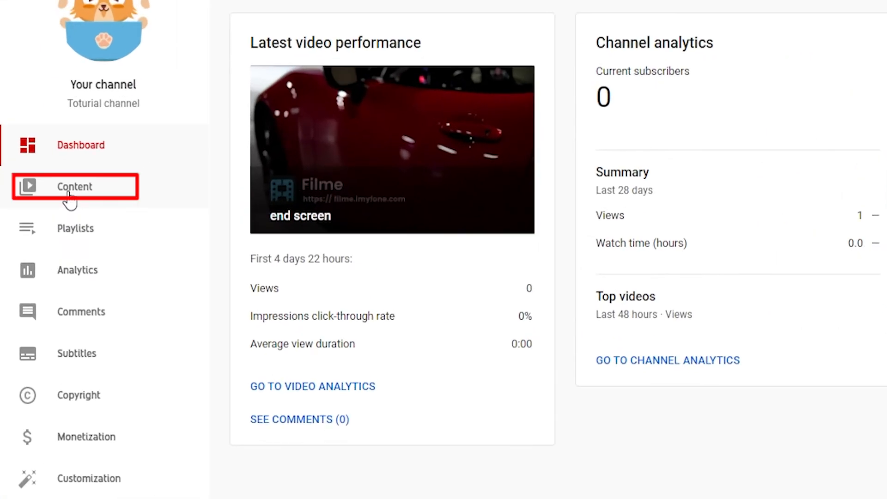
left_click(39, 217)
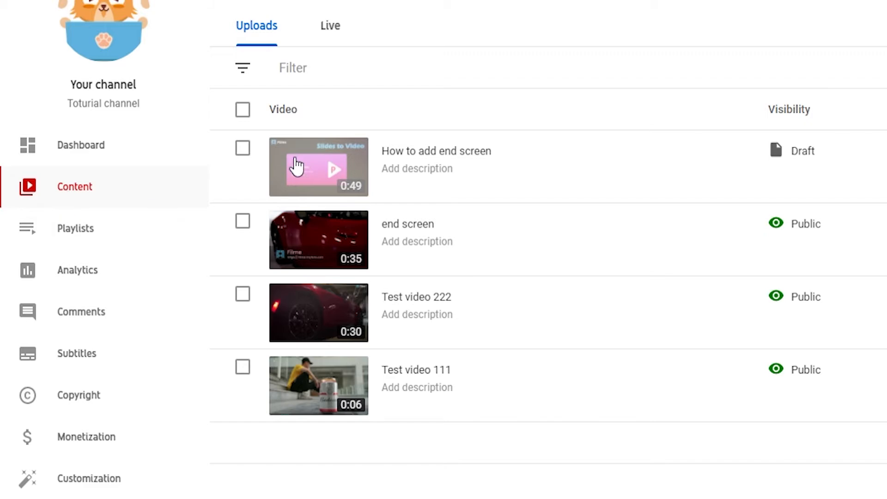
mouse_move(439, 170)
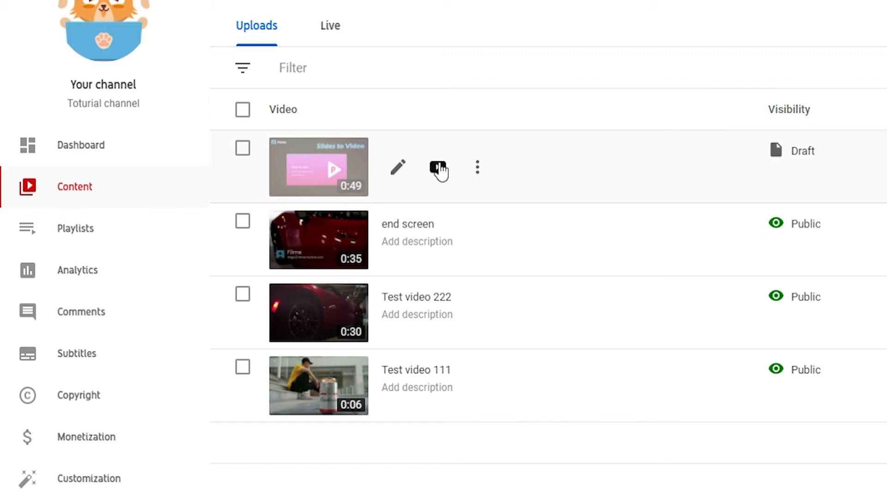
left_click(398, 169)
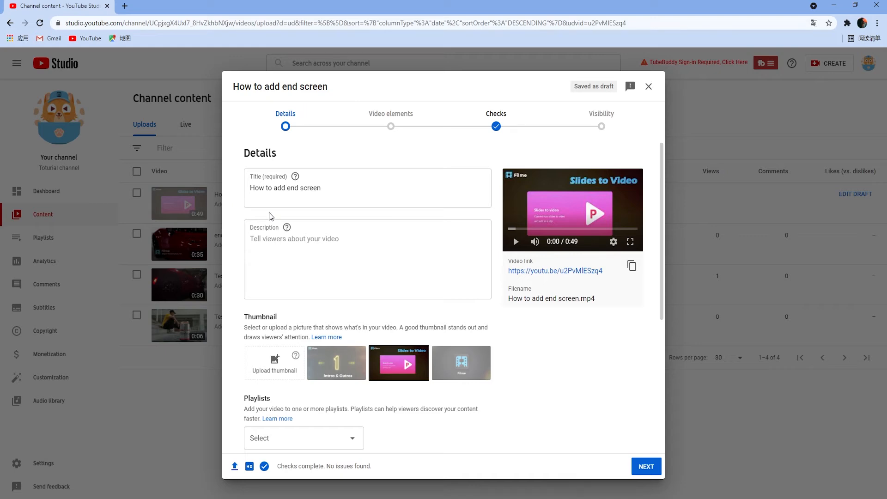
Continue past the video's details to its video elements and open the end screen editor.
scroll(493, 382, "down", 5)
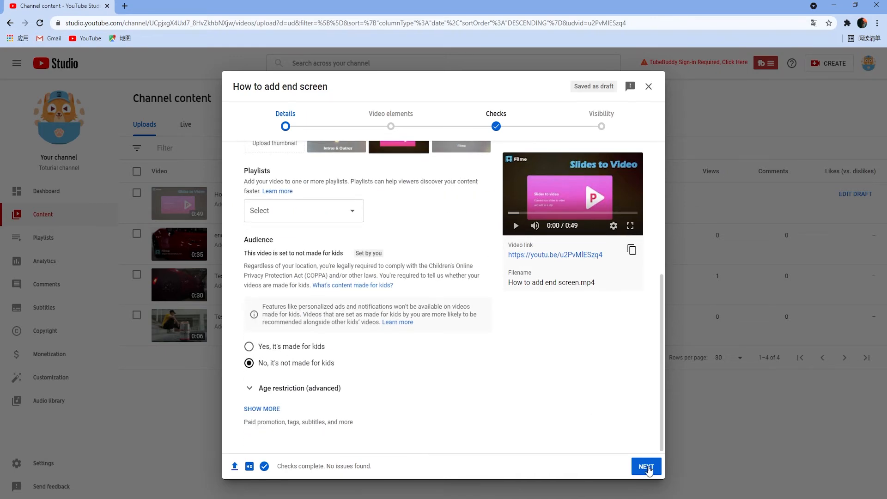
left_click(647, 467)
left_click(646, 254)
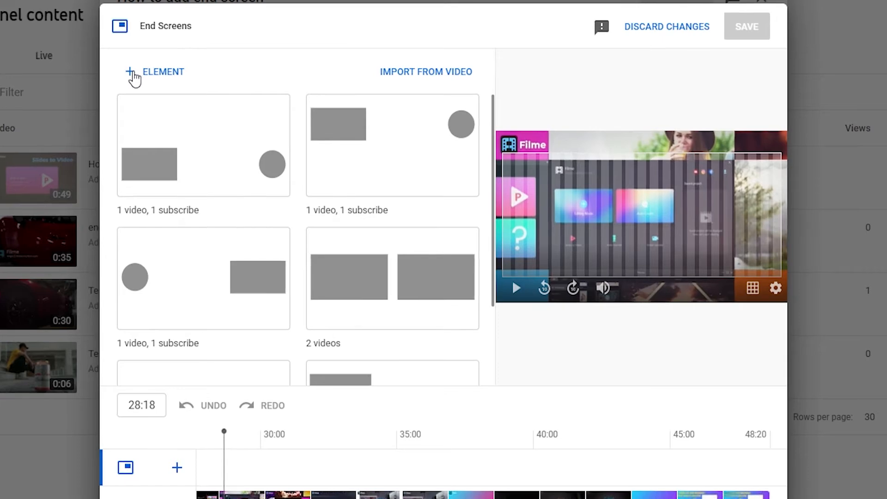
Check the available element types and apply the "1 video, 1 playlist, 1 subscribe" end screen template.
left_click(134, 76)
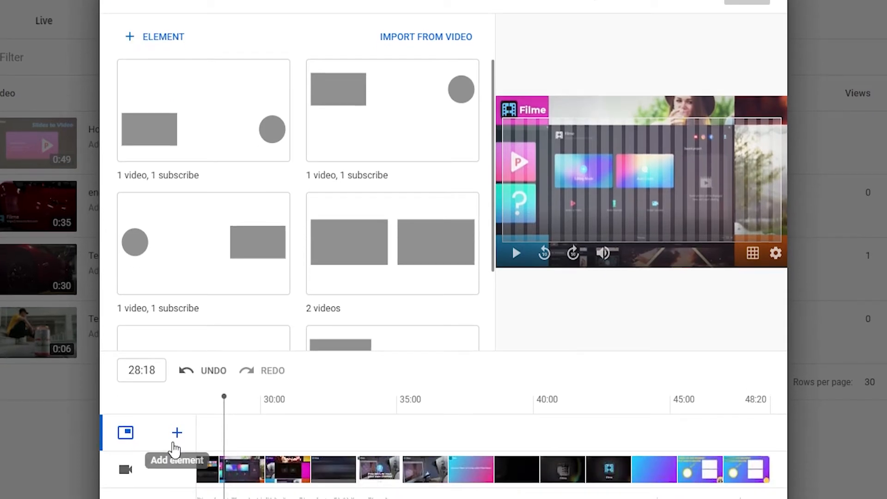
left_click(177, 468)
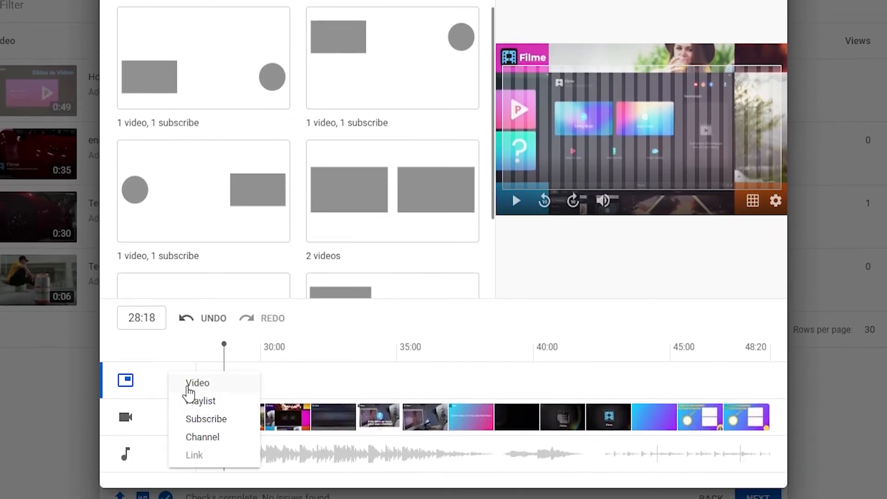
left_click(168, 384)
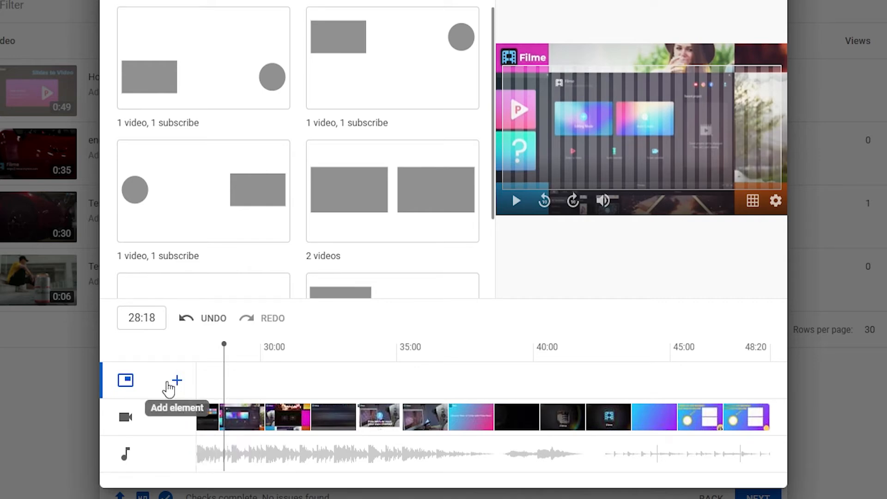
scroll(383, 125, "down", 2)
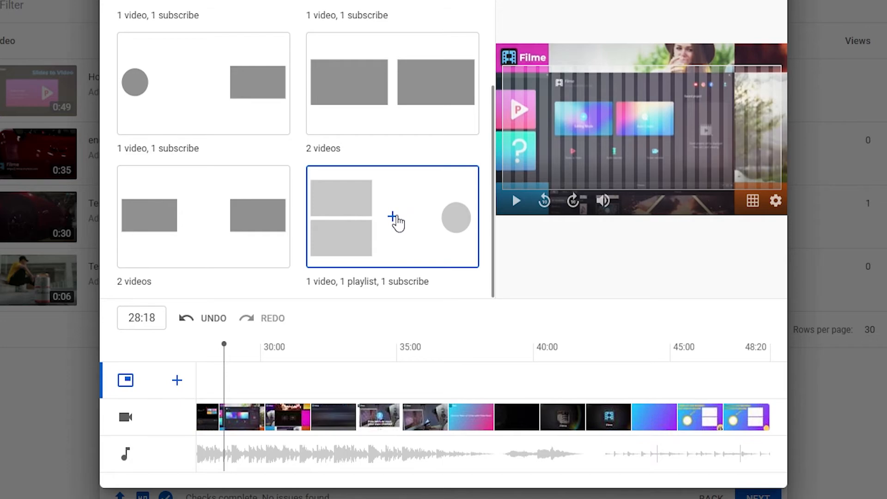
left_click(396, 222)
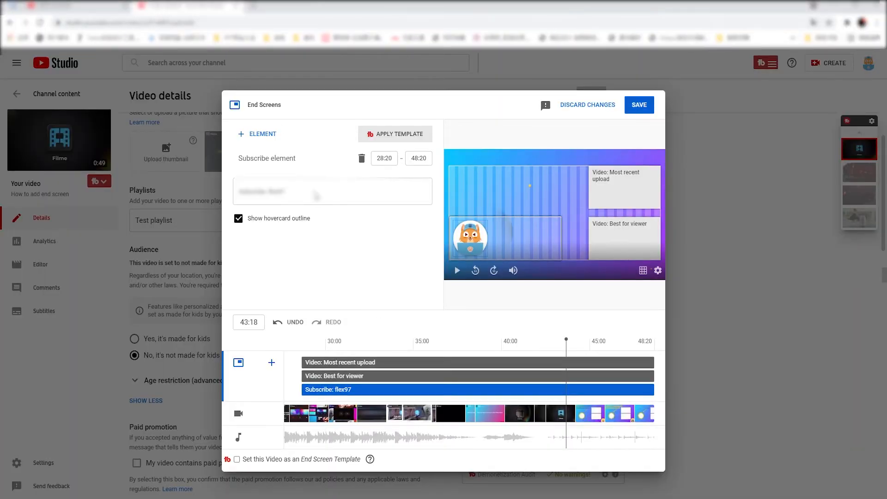
Delete the most recent upload video element, and undo the deletion.
left_click(631, 196)
left_click(362, 158)
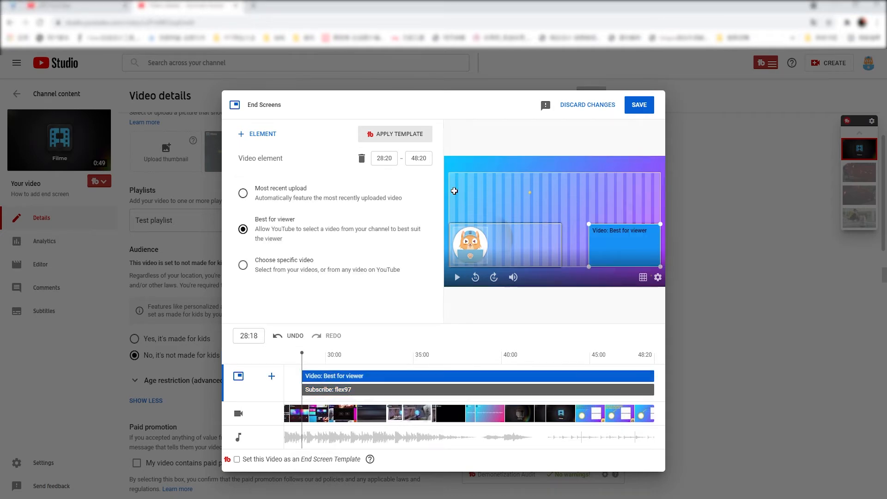
left_click(277, 337)
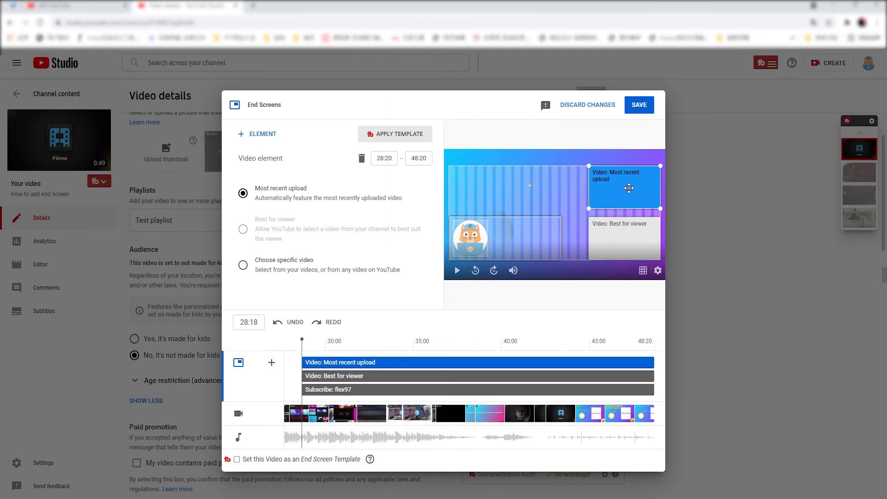
Assign specific videos to the two video elements: "Test video 222" to the upper one and "Test video 111" to the lower one.
left_click(241, 268)
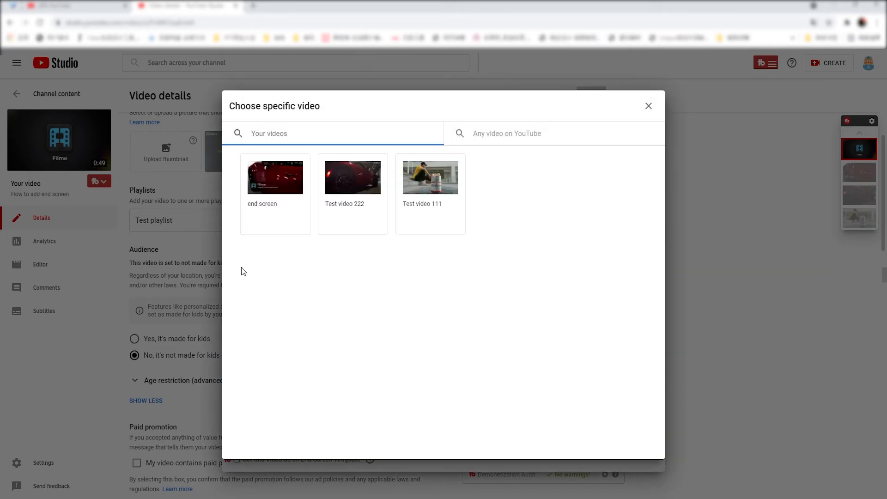
left_click(430, 181)
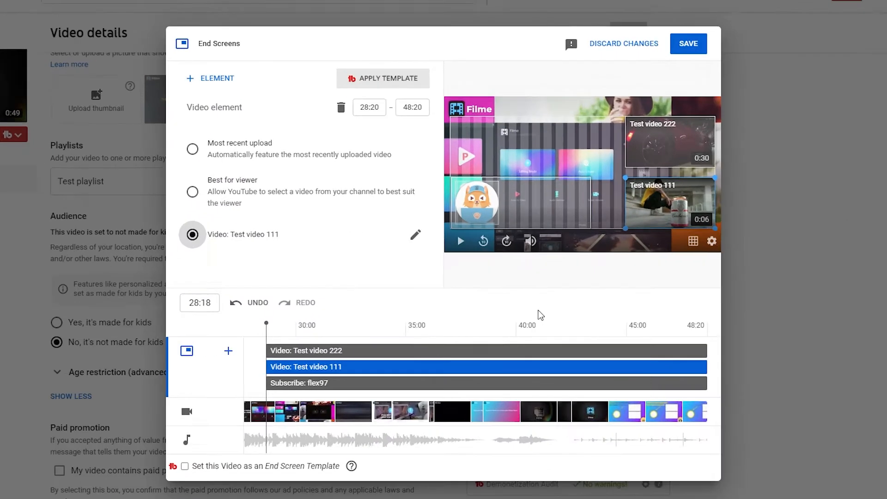
Reposition the Test video 222 and Test video 111 elements over the end screen's video frames, aligned one above the other.
left_click(611, 334)
left_click_drag(684, 132, 661, 136)
left_click(638, 335)
left_click(639, 334)
mouse_move(683, 196)
left_mouse_down()
mouse_move(659, 191)
mouse_move(655, 176)
mouse_move(647, 199)
left_mouse_up()
left_click_drag(661, 128, 660, 133)
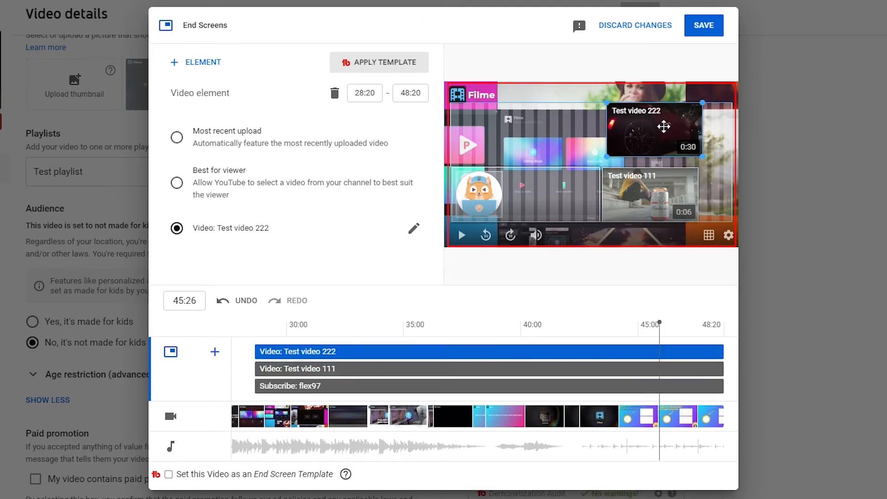
mouse_move(654, 194)
left_mouse_down()
mouse_move(653, 175)
mouse_move(652, 197)
left_mouse_up()
left_click(640, 331)
left_click(644, 134)
left_click(642, 333)
left_click_drag(642, 130, 643, 131)
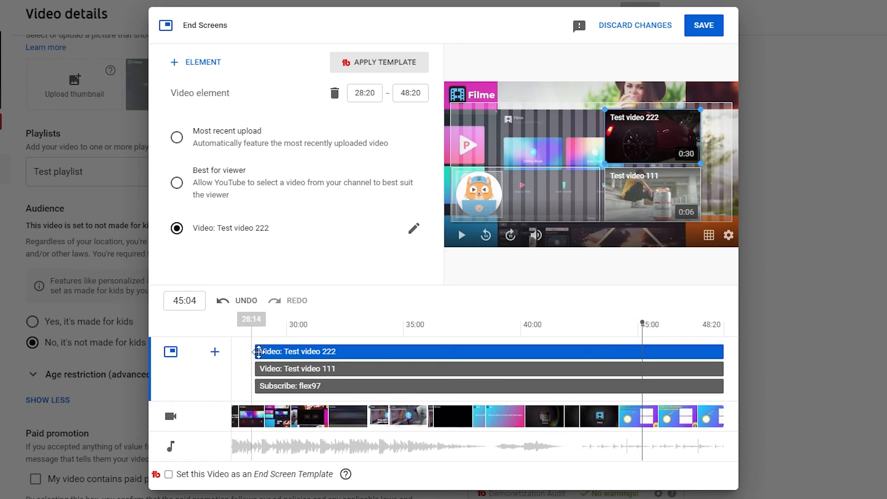
Set the start time of both video elements and the subscribe element to 43:20.
mouse_move(257, 356)
left_mouse_down()
mouse_move(624, 360)
mouse_move(610, 335)
left_mouse_up()
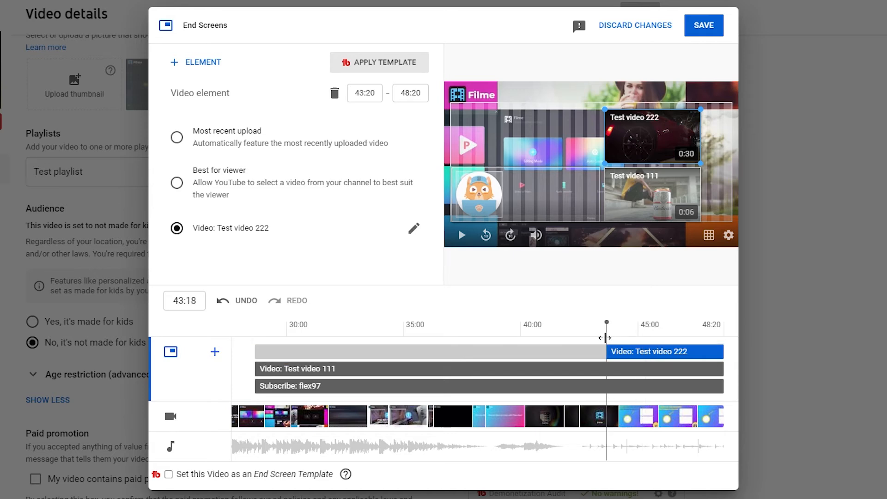
left_click_drag(255, 368, 606, 368)
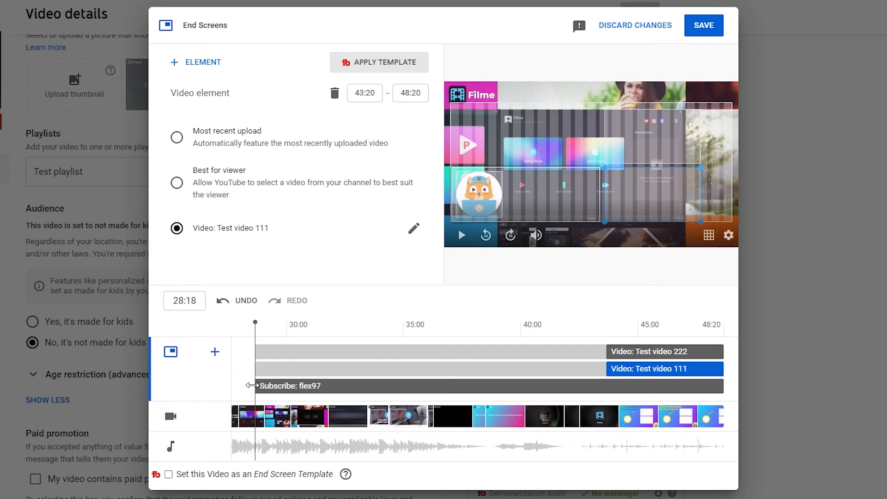
left_click_drag(252, 385, 605, 388)
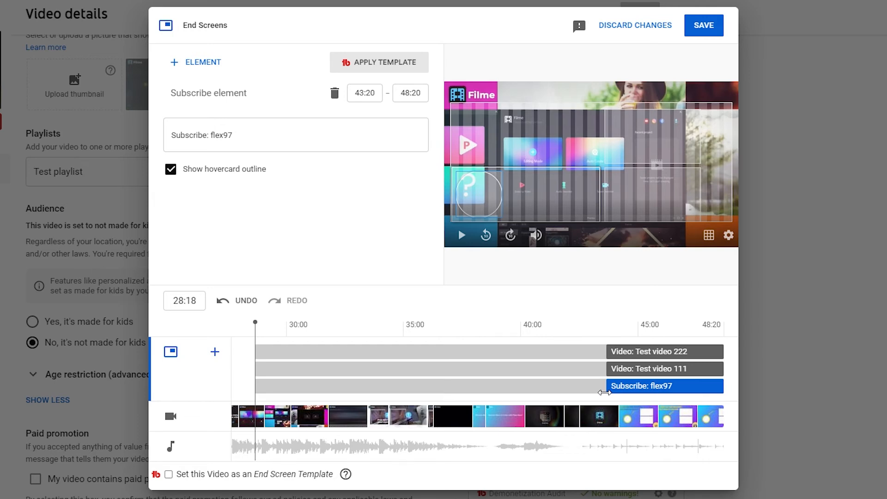
Preview the end screen around 45:00, move the subscribe element toward the video elements, and save the end screen.
left_click(644, 324)
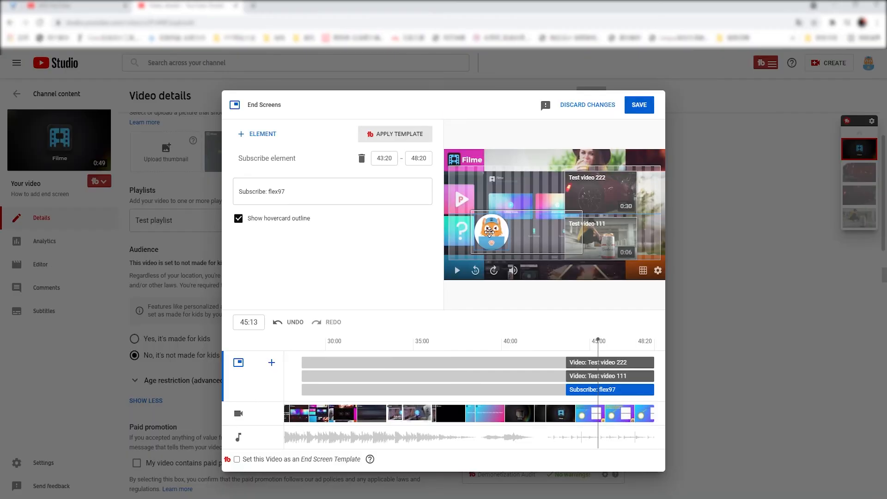
left_click(557, 351)
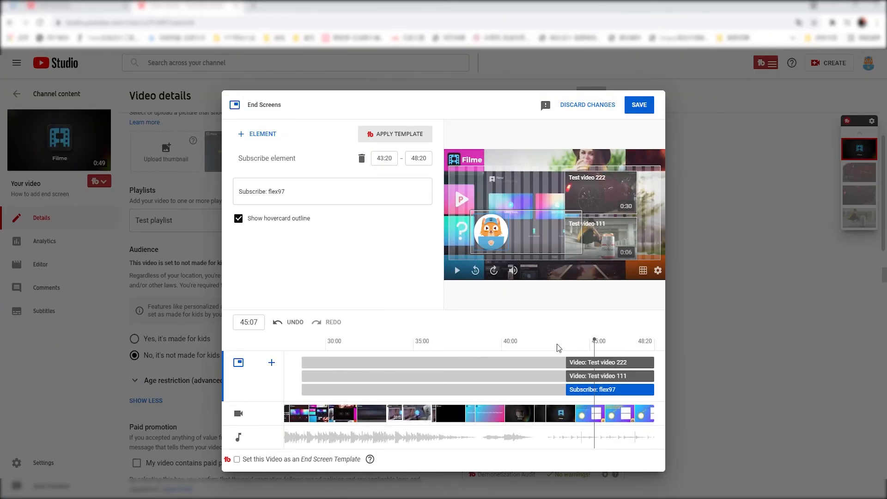
left_click(643, 105)
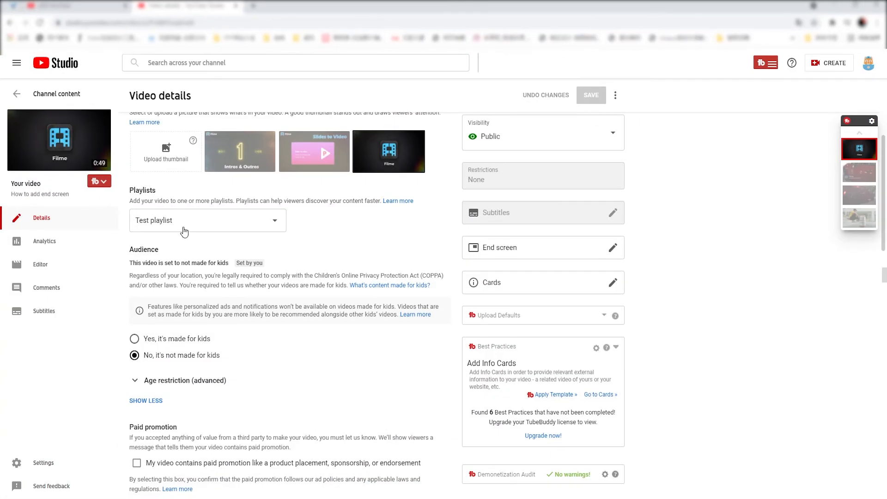
Open the published video "How to add end screen" on YouTube and play its ending to check the end screen.
left_click(64, 147)
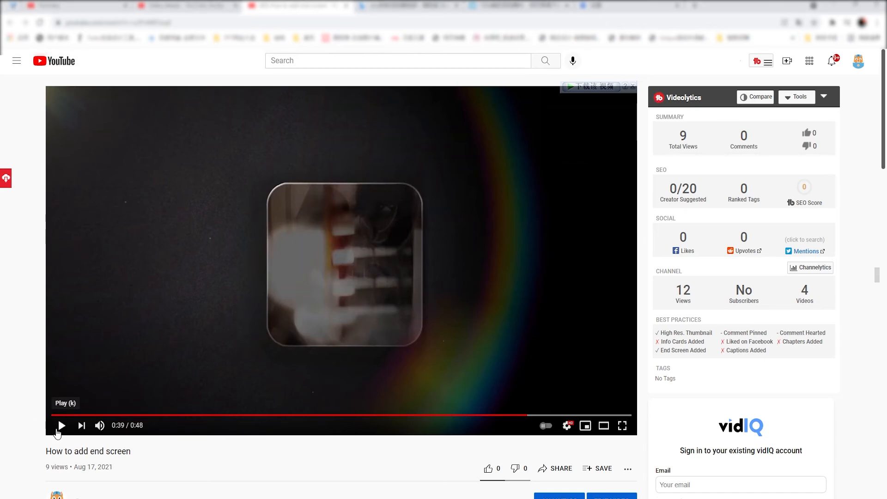
left_click(62, 426)
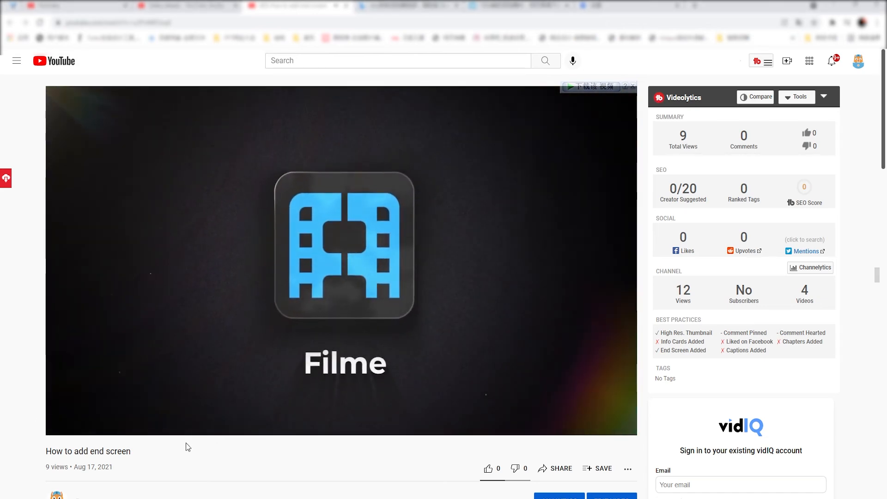